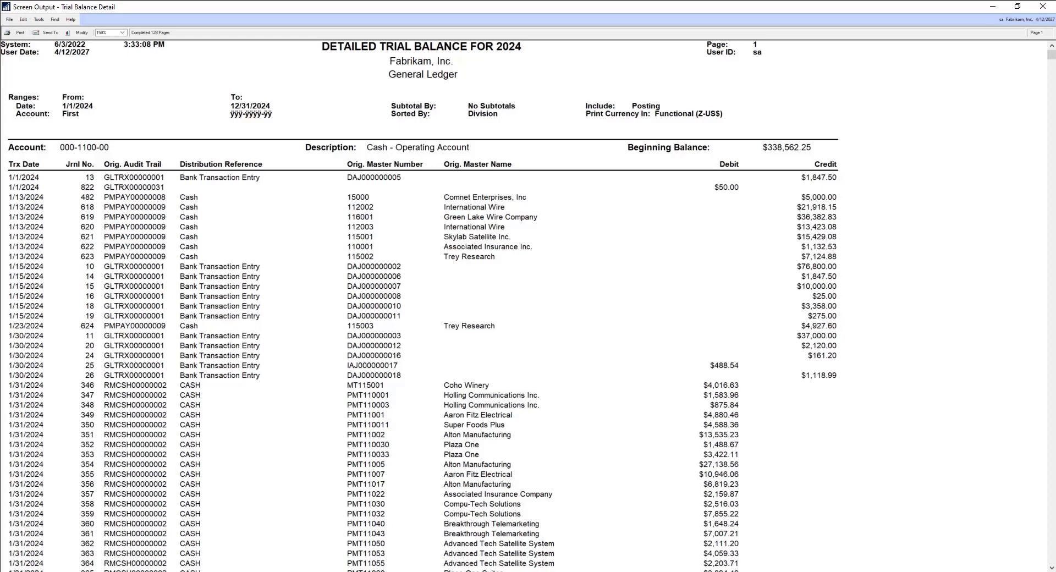
# Step: Close the GP Trial Balance Detail screen output window
pyautogui.click(1043, 6)
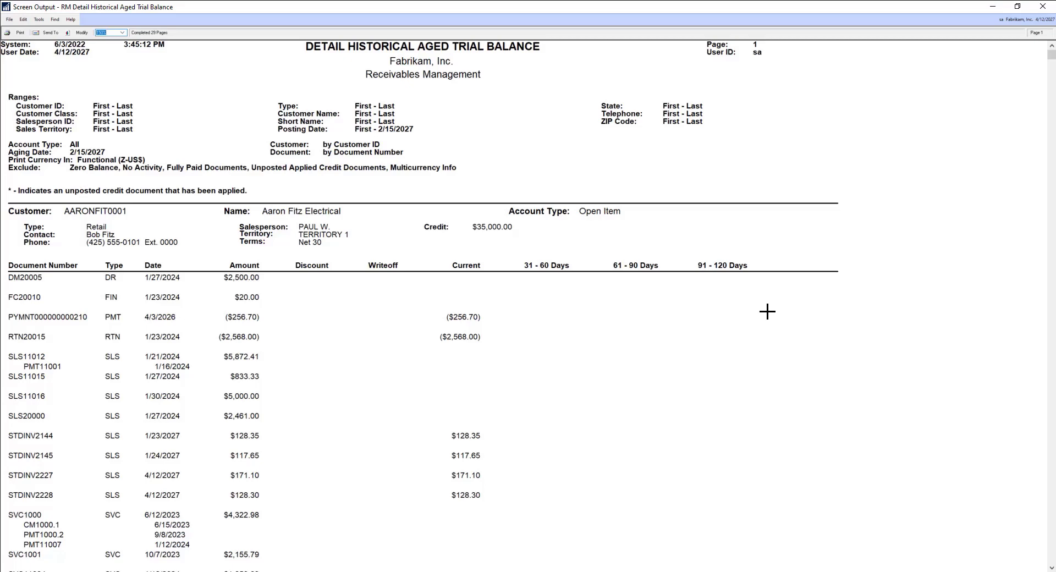
# Step: Scroll the RM Detail Historical Aged Trial Balance down to Aaron Fitz Electrical's totals
pyautogui.scroll(-2, 767, 312)
pyautogui.scroll(-2, 768, 312)
pyautogui.scroll(-1, 767, 312)
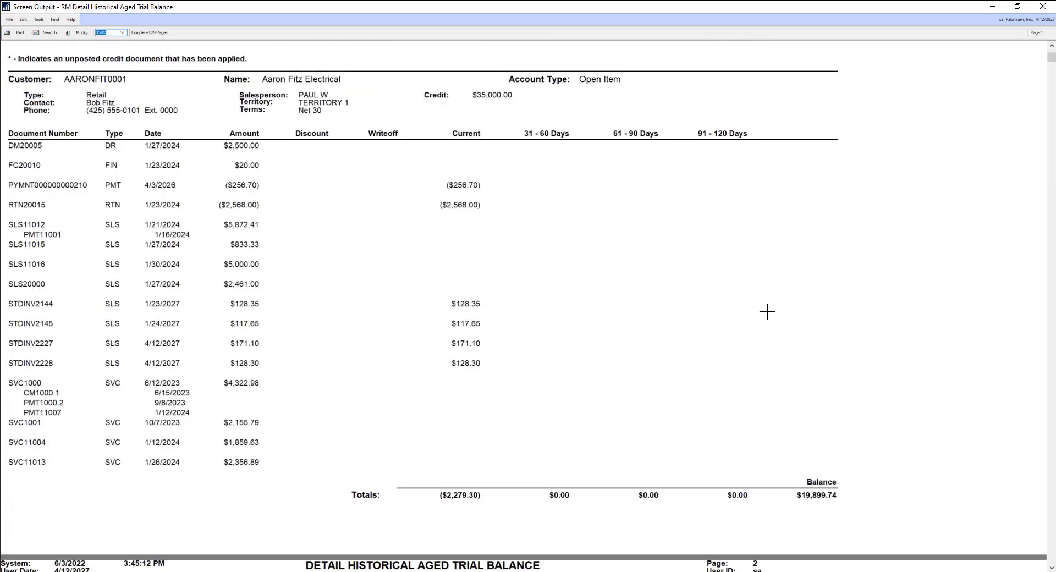
pyautogui.scroll(-2, 768, 311)
pyautogui.scroll(-2, 767, 312)
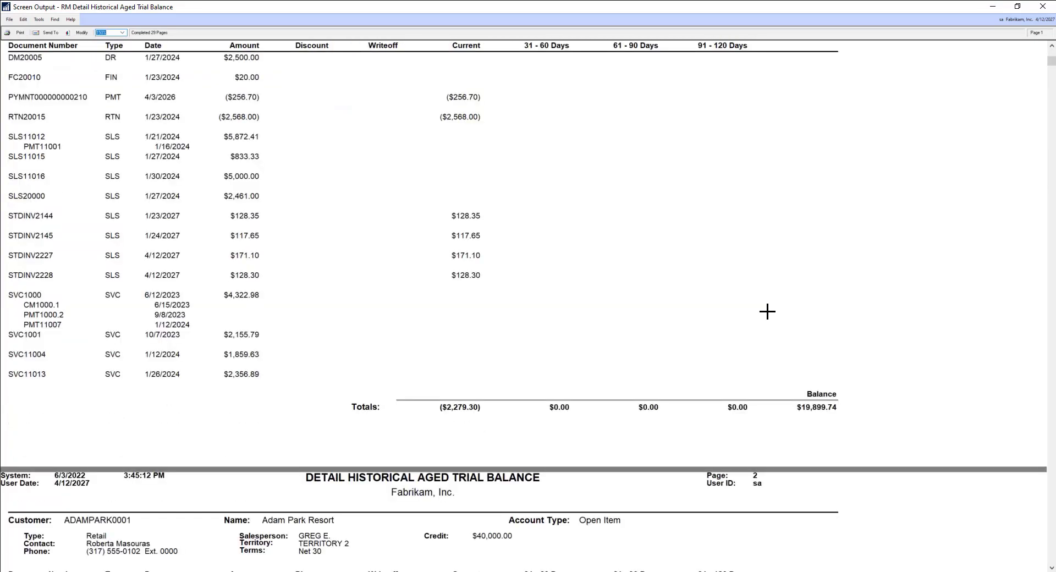
pyautogui.scroll(-2, 768, 312)
pyautogui.scroll(-2, 768, 312)
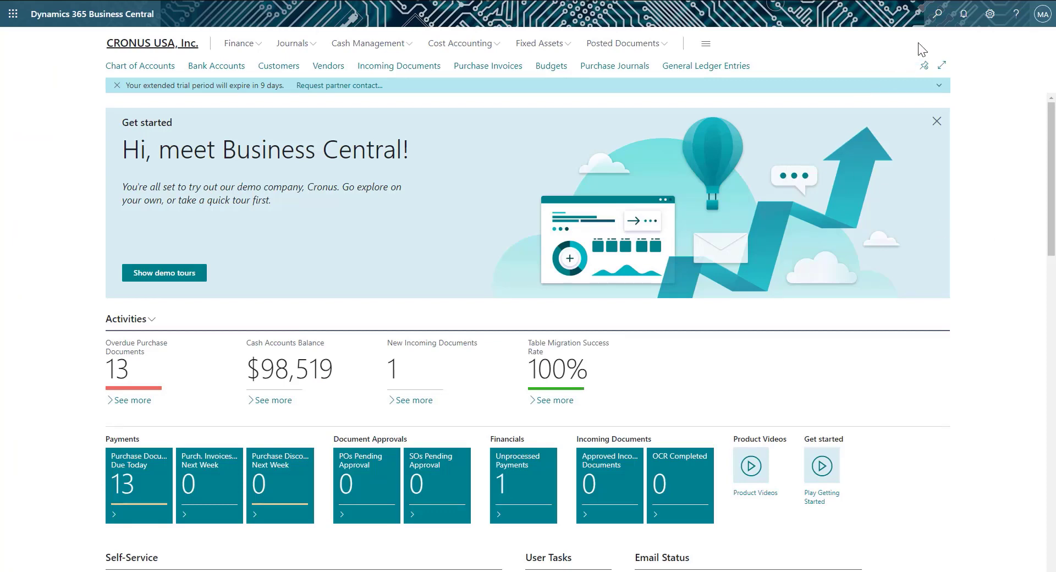
# Step: Search Tell Me for 'Trial Balance' to list matching reports
pyautogui.click(939, 16)
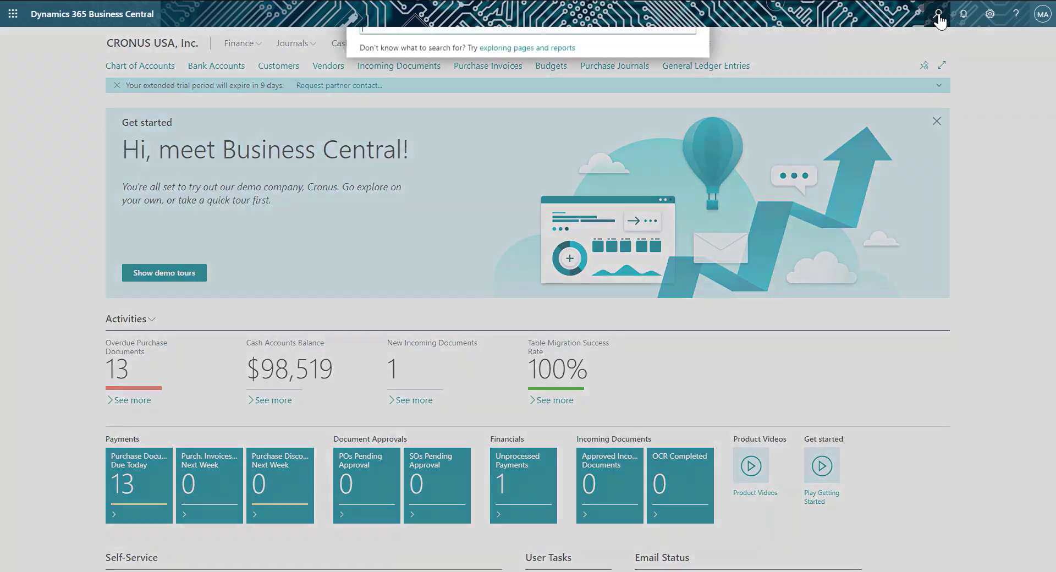
pyautogui.write('Trial')
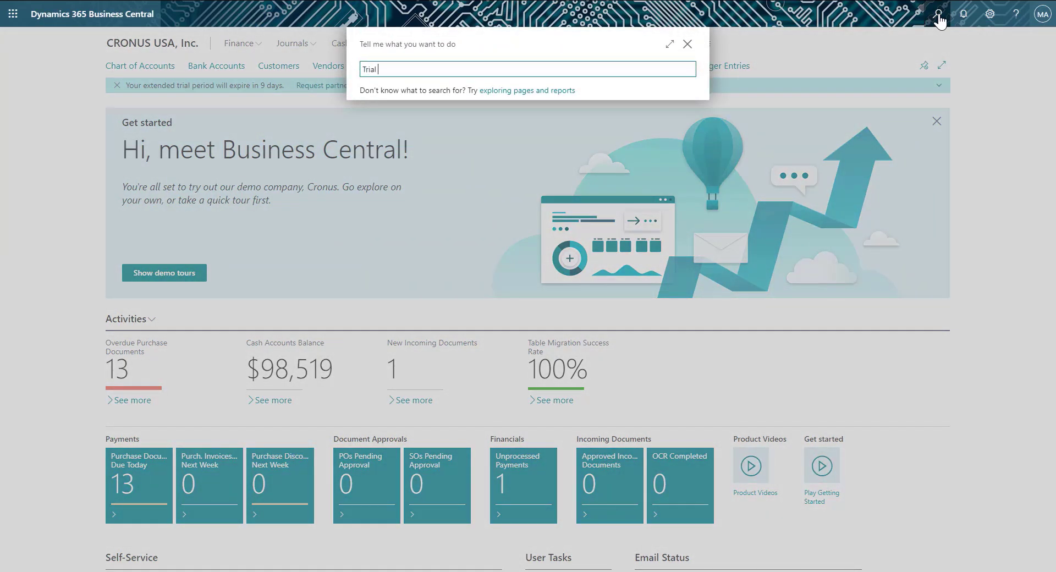
pyautogui.write(' Balance')
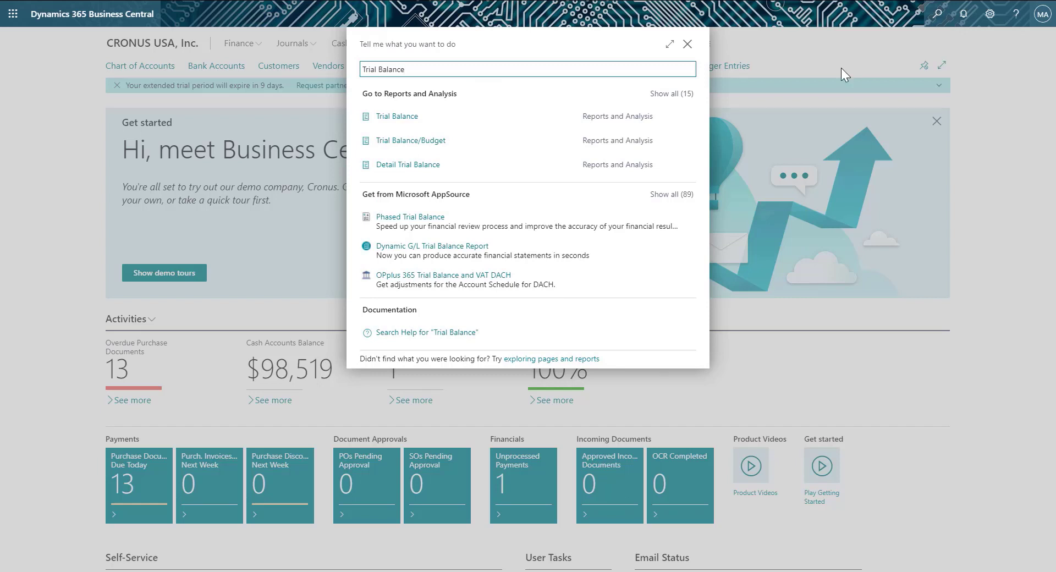
pyautogui.moveTo(528, 117)
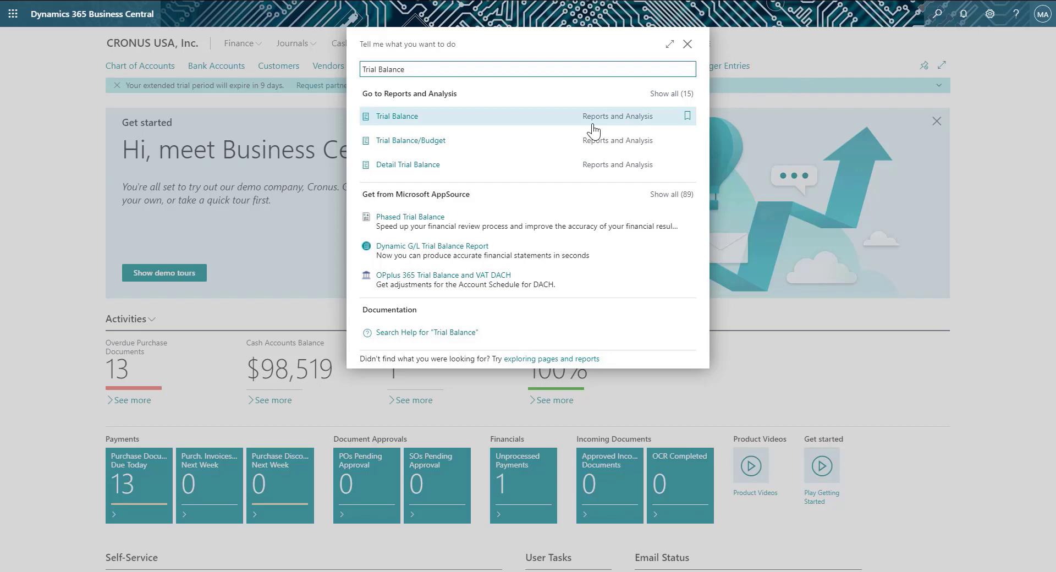
# Step: Preview the Detail Trial Balance with New Page per G/L Acc. turned on
pyautogui.click(561, 165)
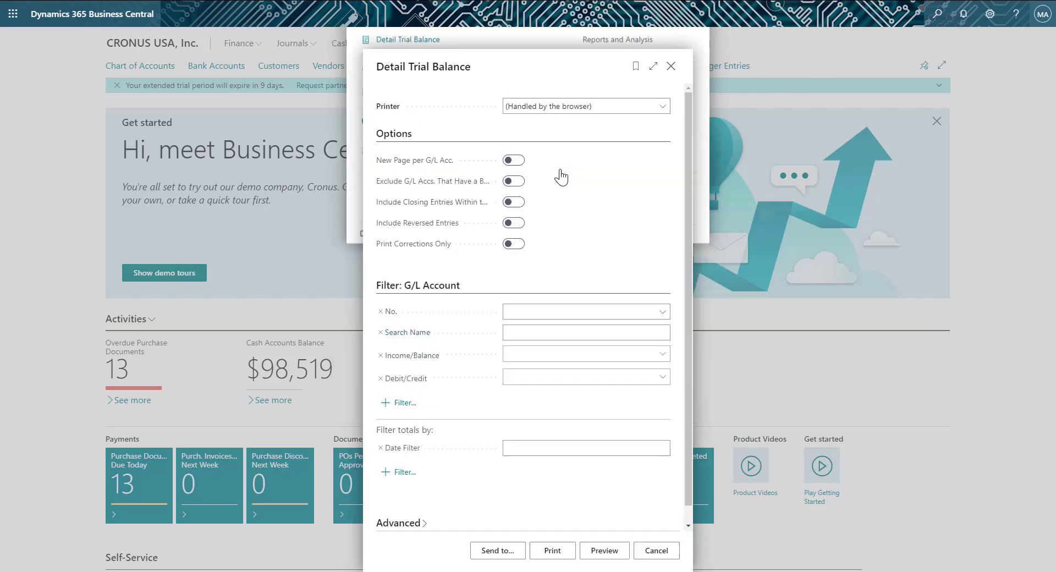
pyautogui.click(511, 161)
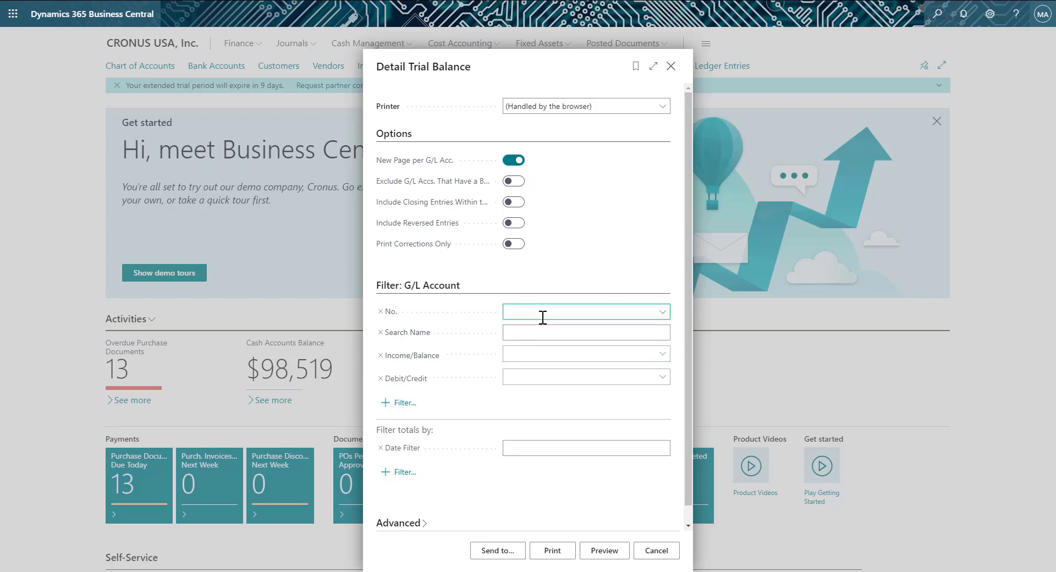
pyautogui.click(553, 355)
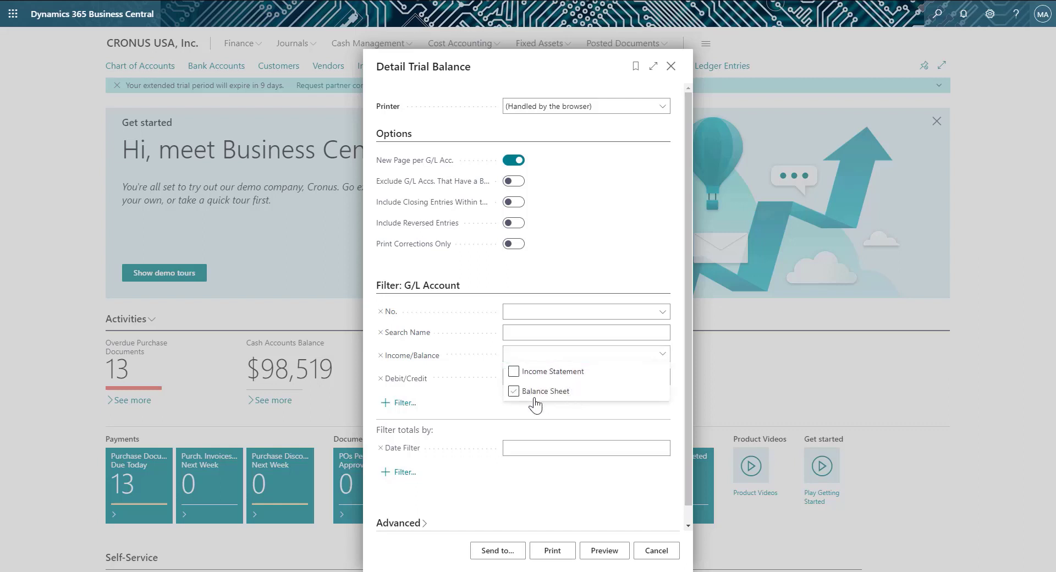
pyautogui.click(484, 406)
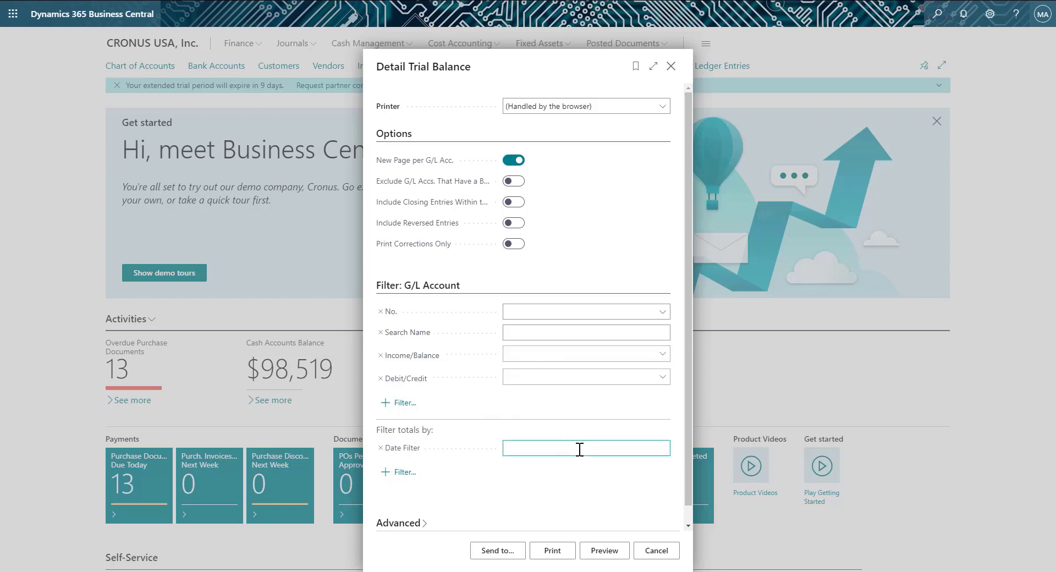
pyautogui.click(608, 553)
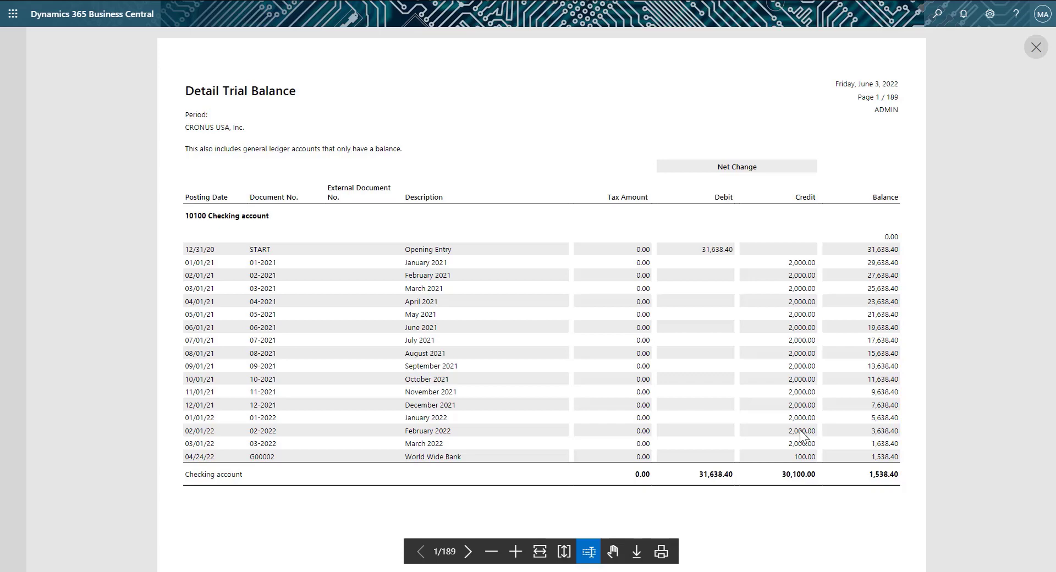
pyautogui.scroll(-2, 753, 518)
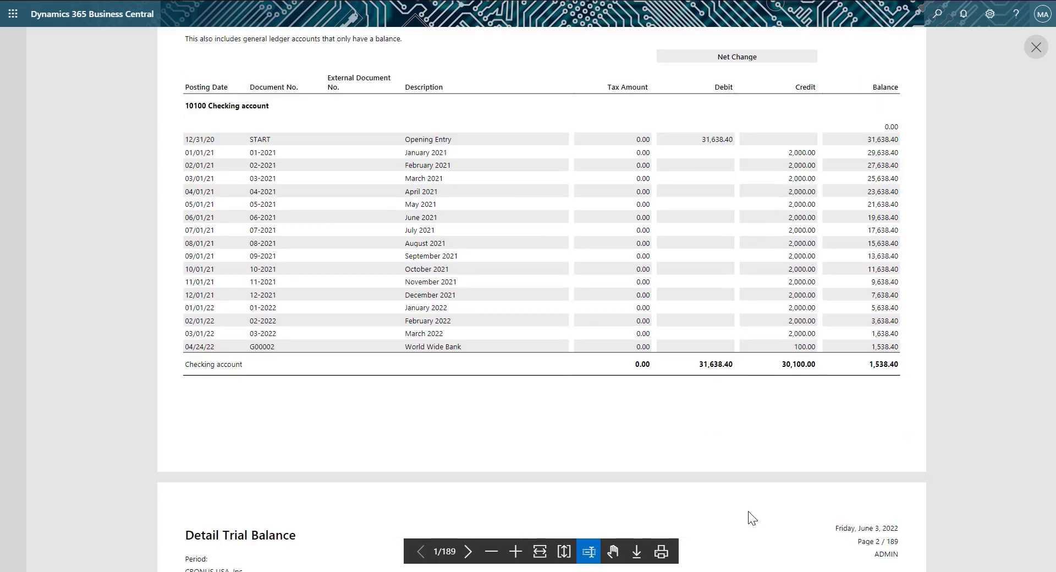
pyautogui.scroll(-1, 752, 518)
pyautogui.scroll(-2, 752, 519)
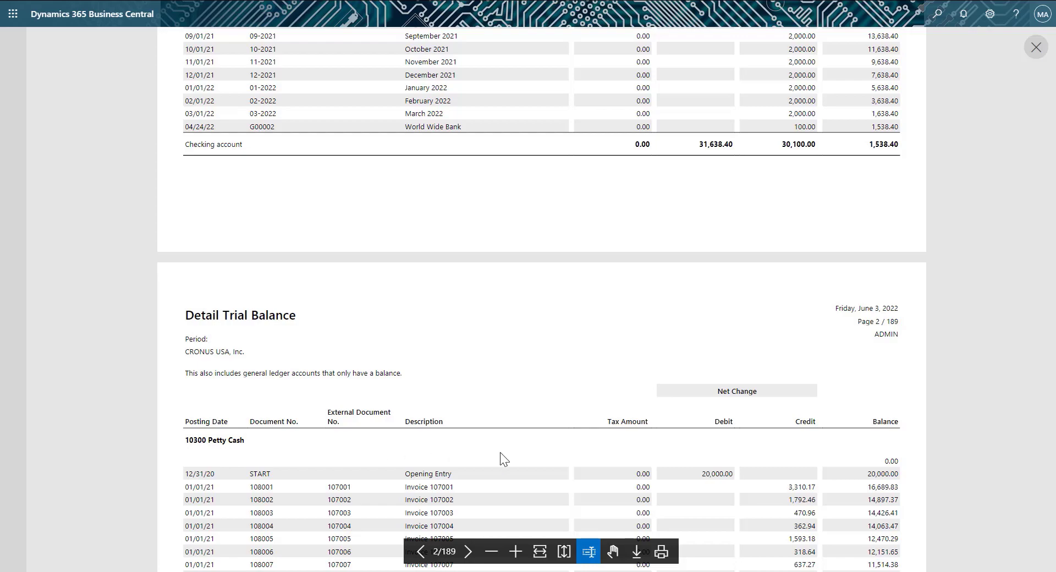
pyautogui.scroll(-5, 500, 452)
pyautogui.click(1036, 47)
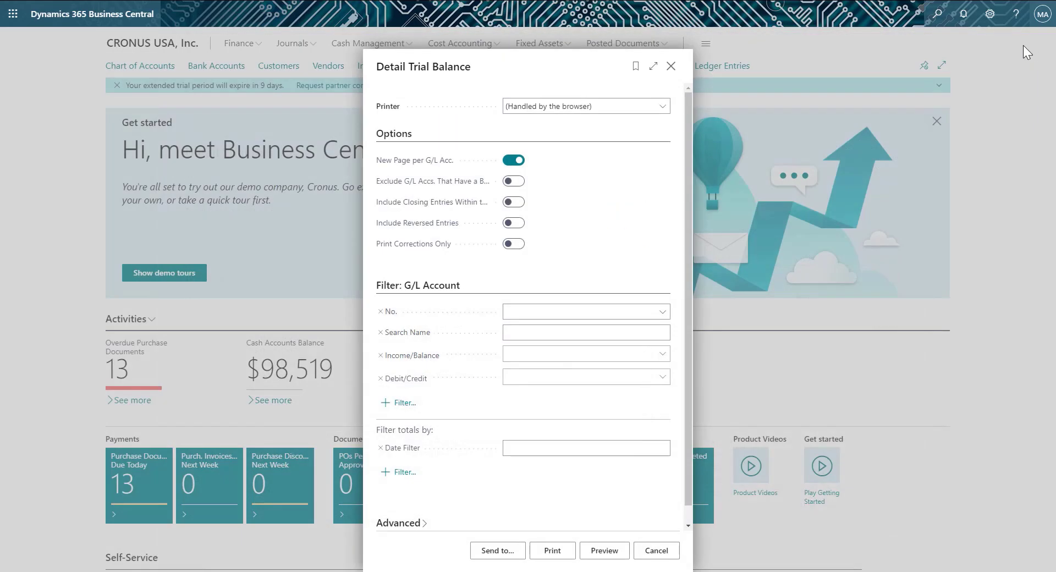
# Step: Close the Detail Trial Balance options and open the Trial Balance report via search
pyautogui.click(671, 67)
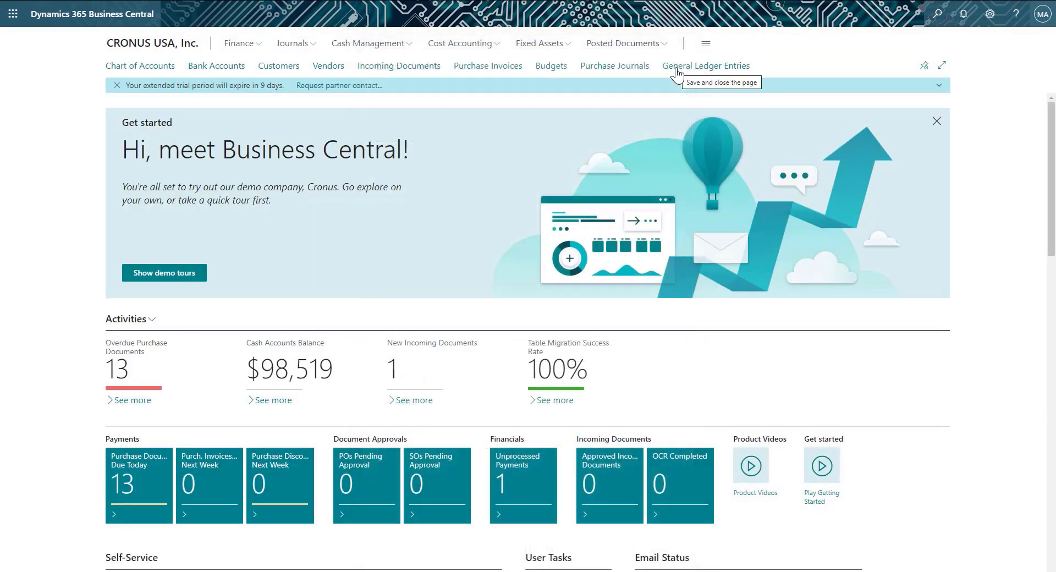
pyautogui.click(942, 22)
pyautogui.write('Trial Bal')
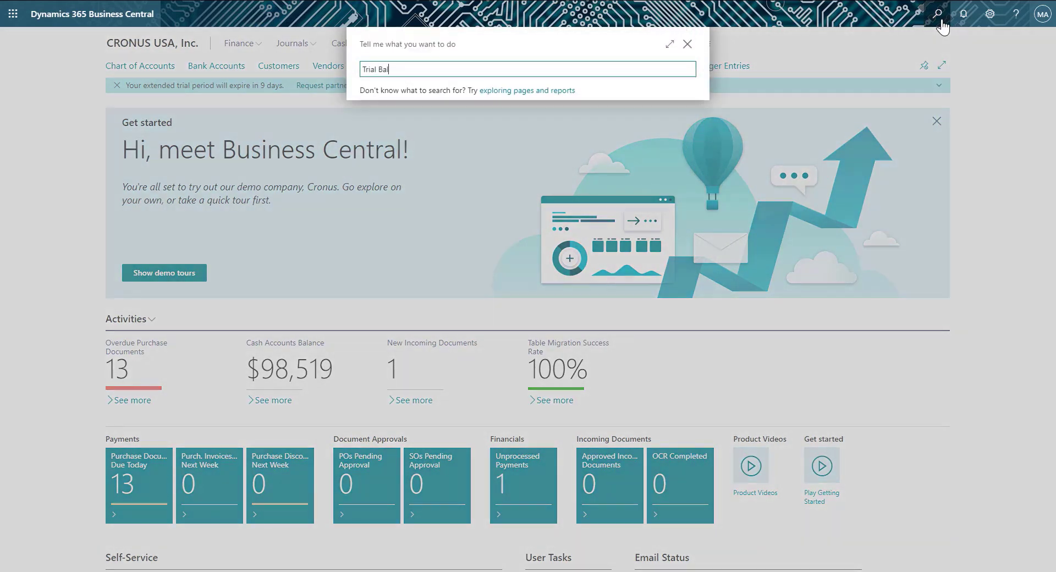
pyautogui.write('ance')
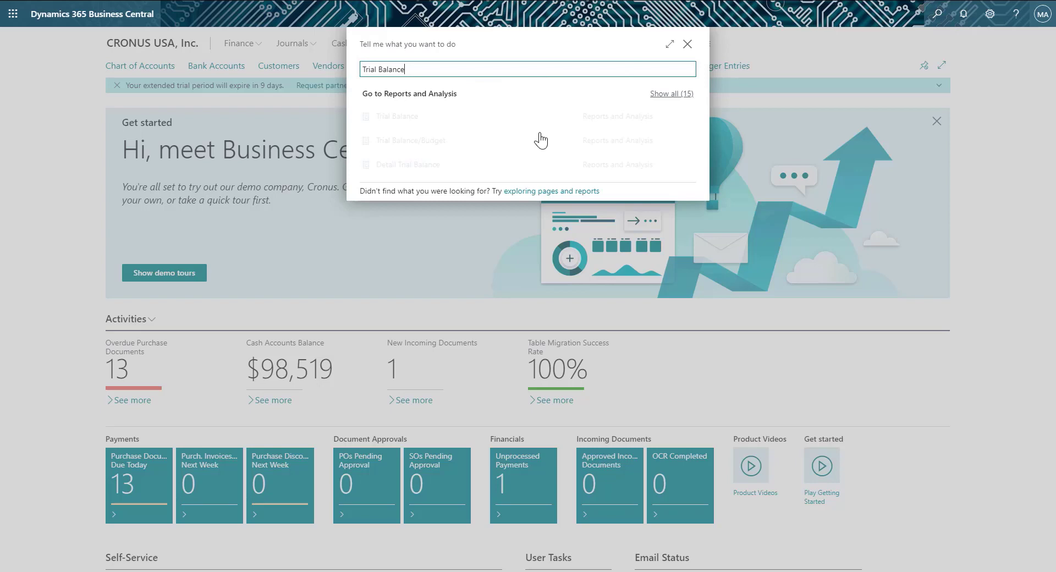
pyautogui.click(469, 126)
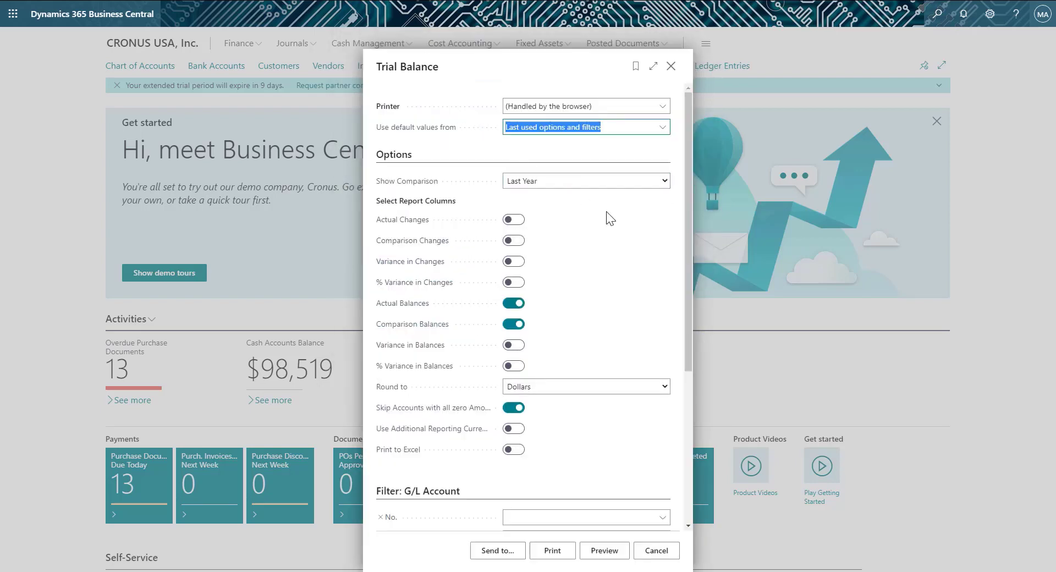
# Step: Set Trial Balance to compare with Last Year, add % Variance in Balances, round to Dollars
pyautogui.click(580, 182)
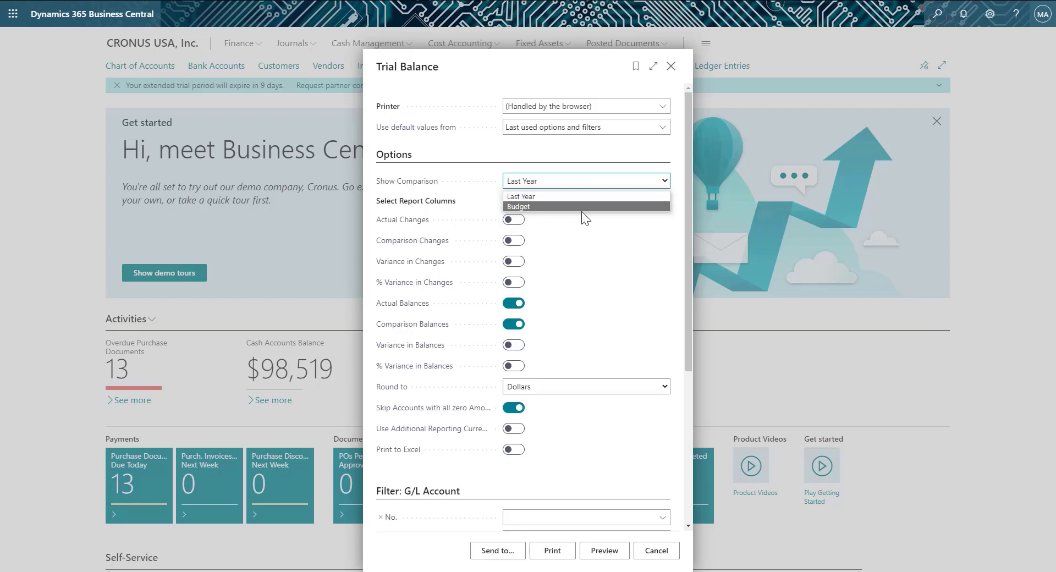
pyautogui.click(576, 200)
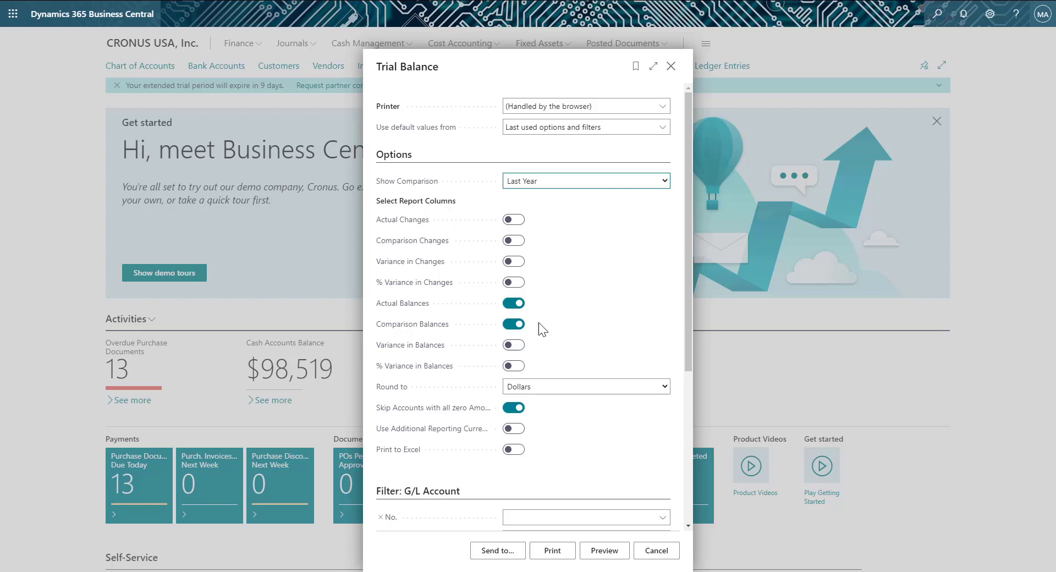
pyautogui.click(514, 360)
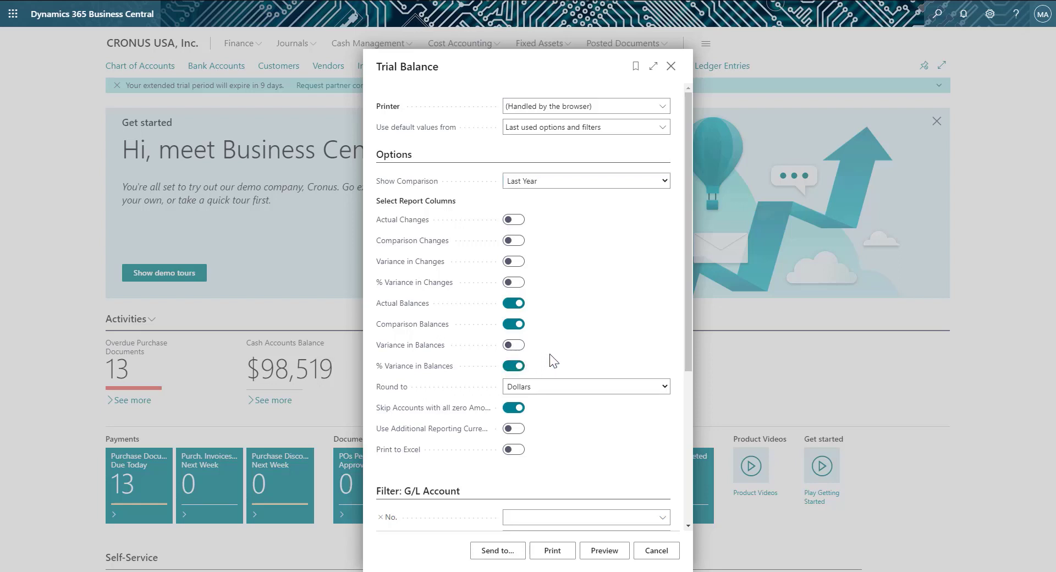
pyautogui.click(656, 389)
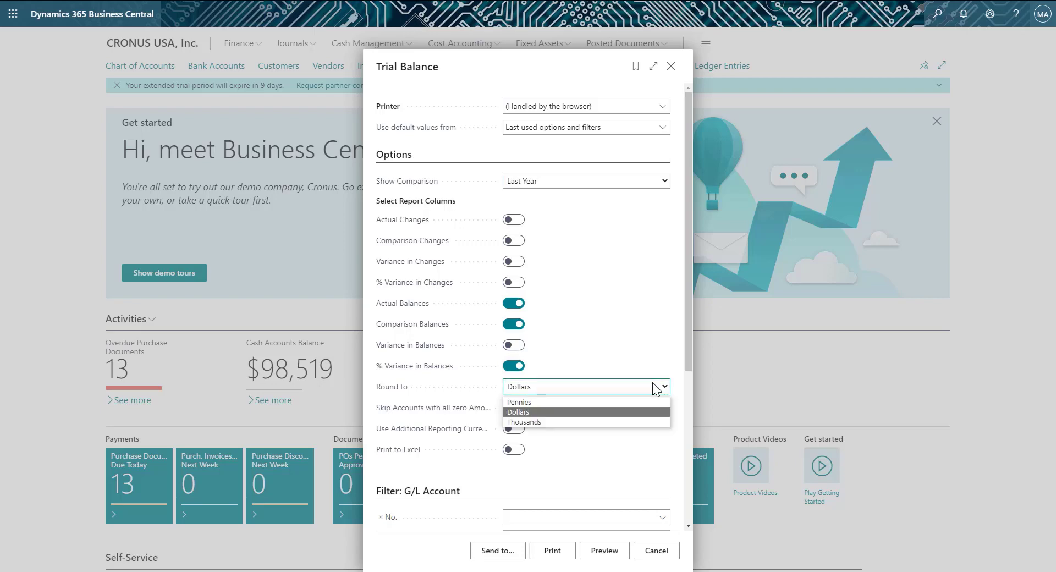
pyautogui.click(648, 365)
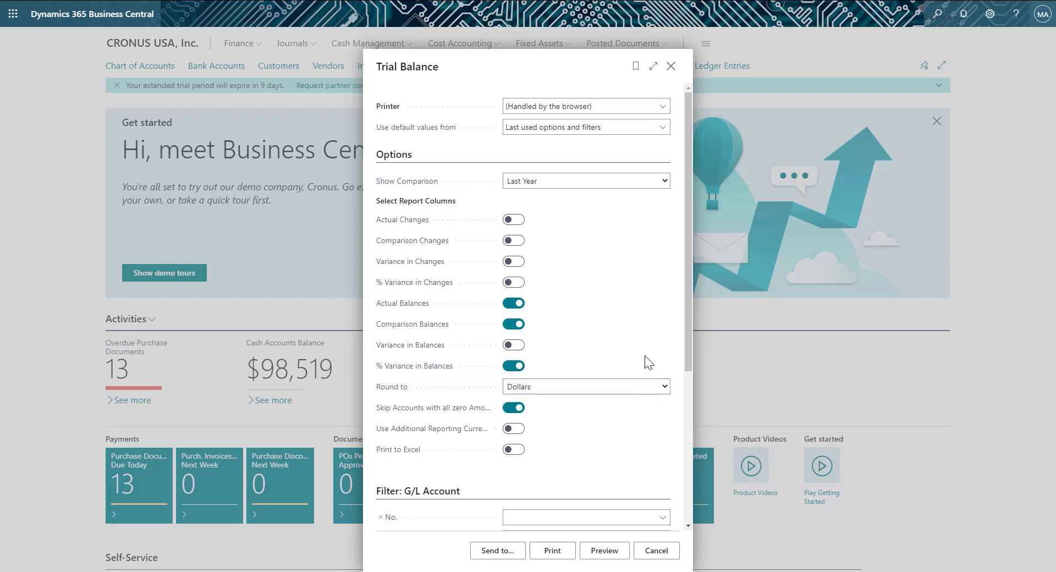
pyautogui.scroll(-1, 632, 440)
pyautogui.scroll(-3, 631, 440)
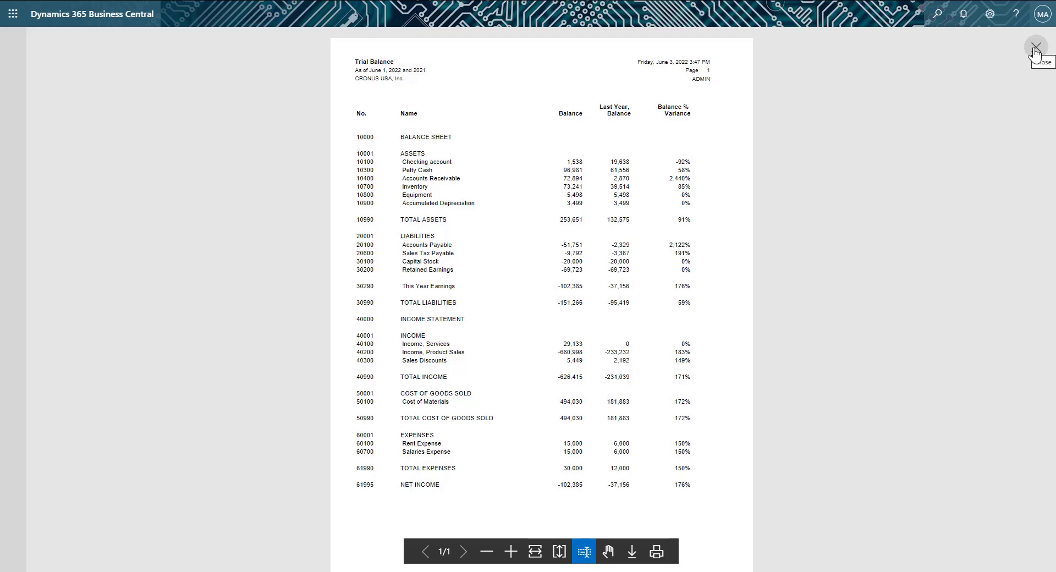
pyautogui.click(1035, 51)
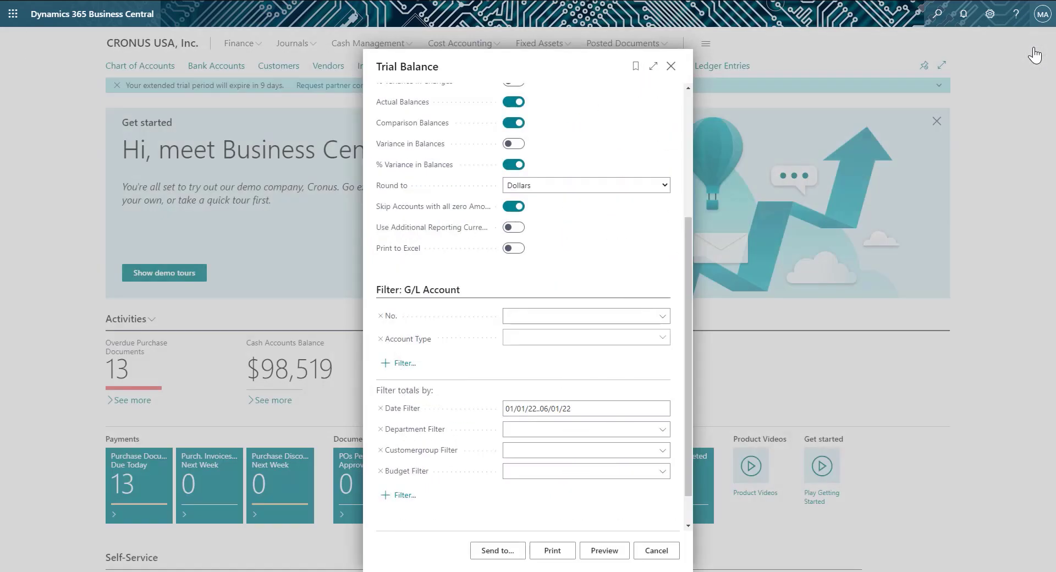
# Step: Export the Trial Balance with Print to Excel, then close the preview and request dialog
pyautogui.click(518, 250)
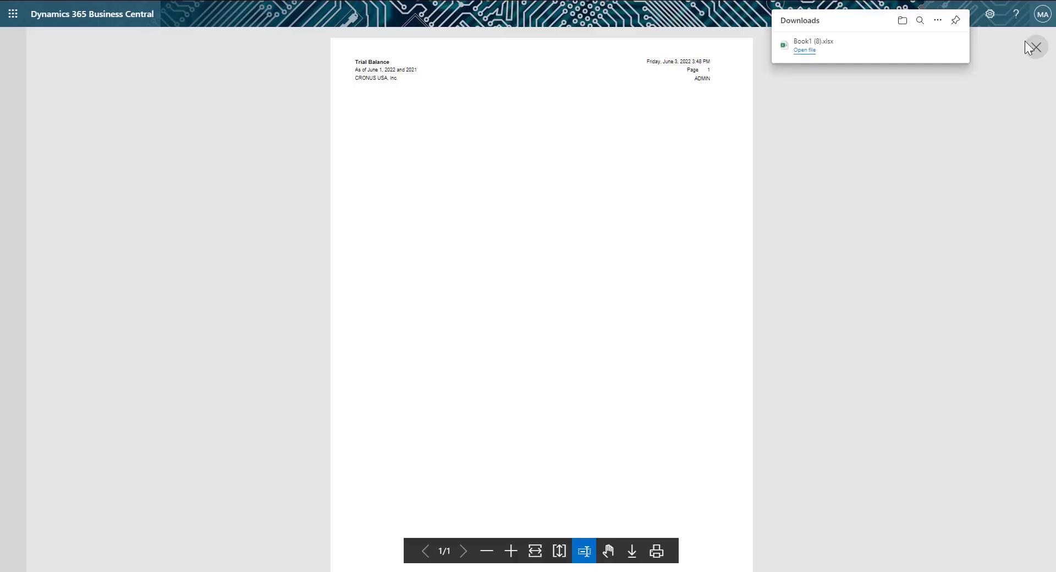
pyautogui.click(1035, 48)
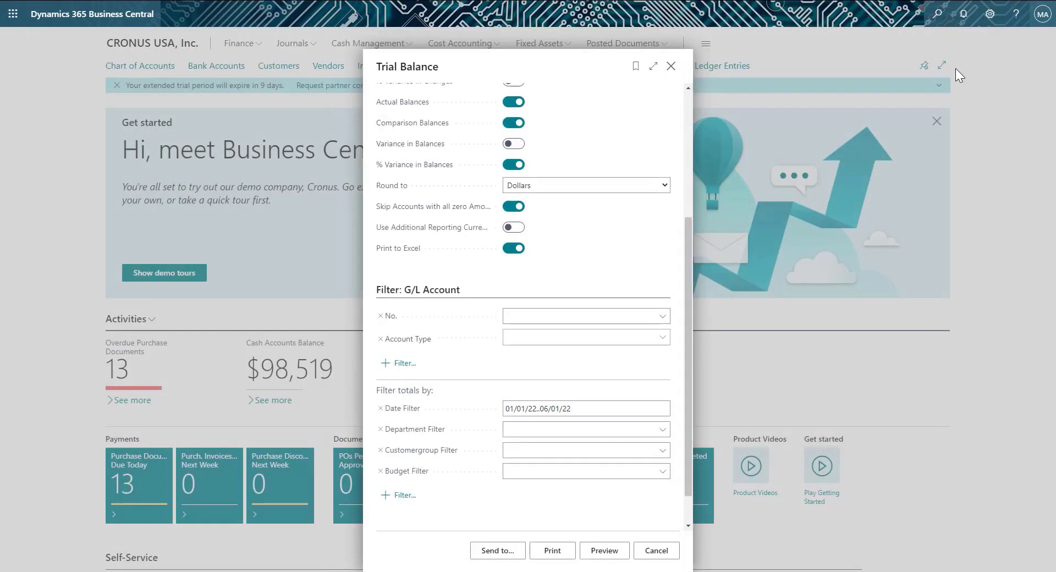
pyautogui.click(670, 67)
# Step: Search 'Aged Accounts' and open the Aged Accounts Receivable report
pyautogui.click(942, 21)
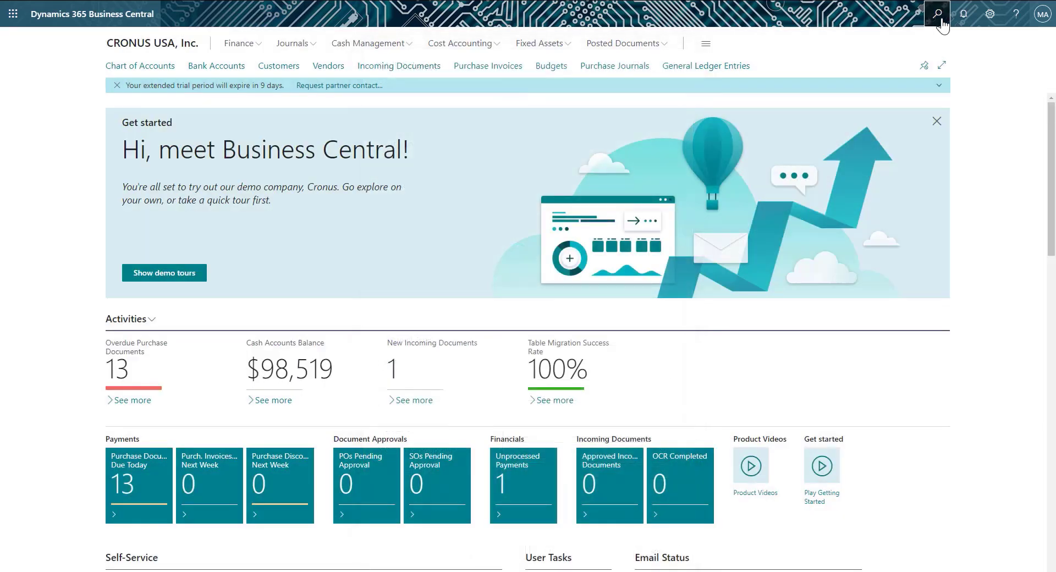
pyautogui.write('Ag')
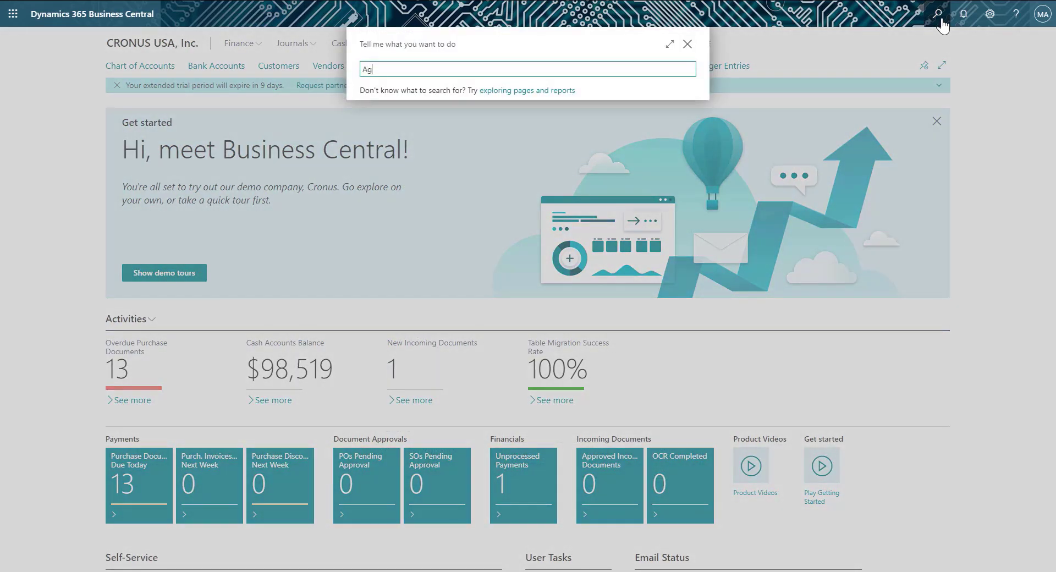
pyautogui.write('ed Account')
pyautogui.write('s')
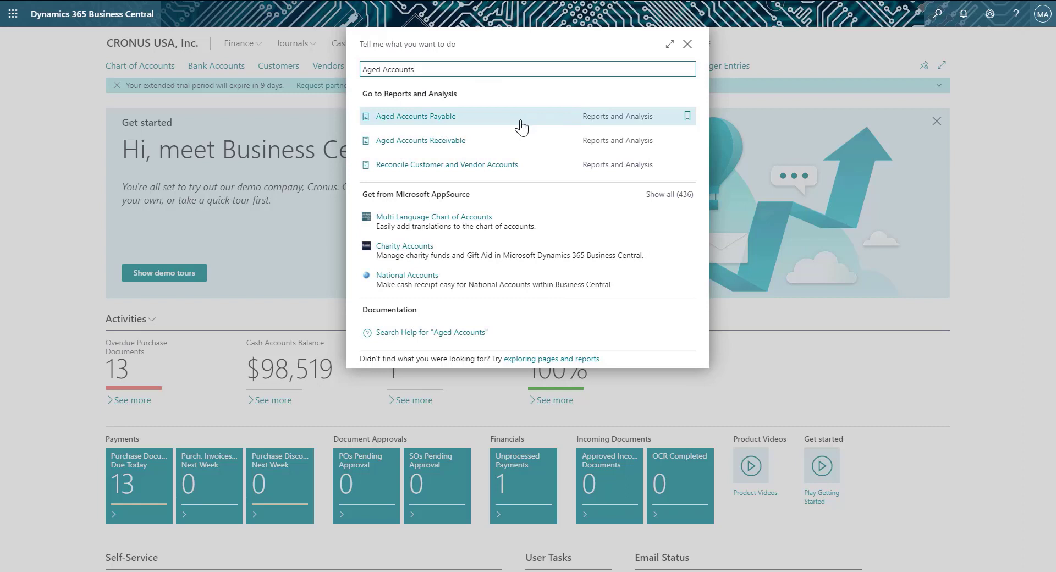
pyautogui.click(460, 142)
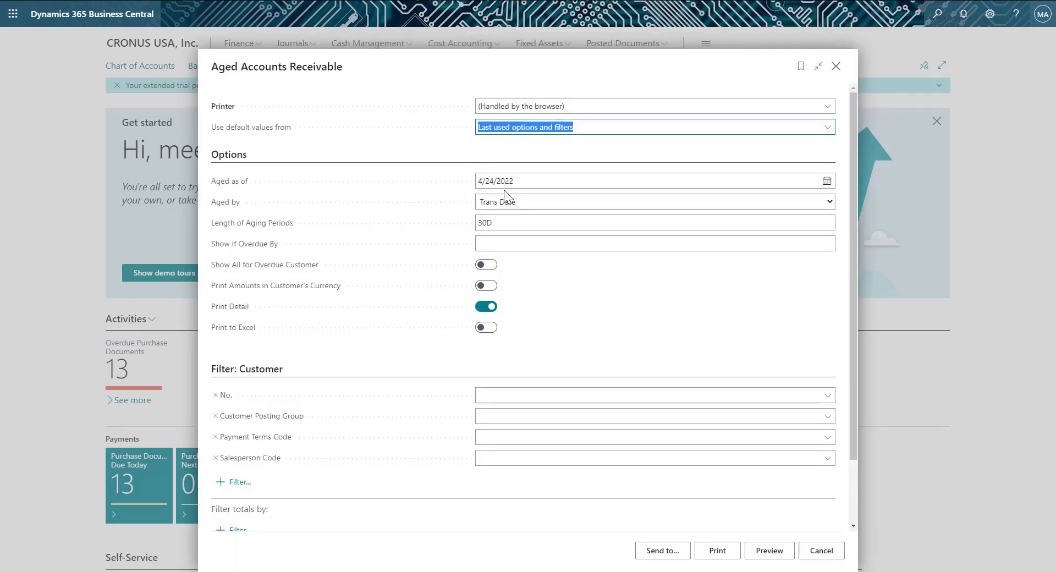
# Step: Preview Aged Accounts Receivable aged as of 4/30/2022 by Due Date
pyautogui.click(827, 181)
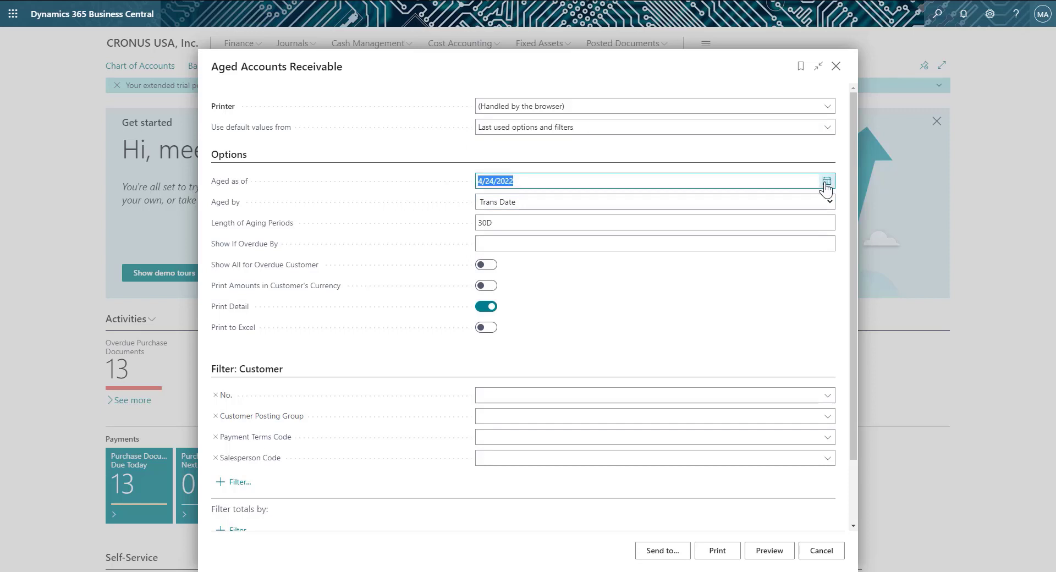
pyautogui.click(592, 270)
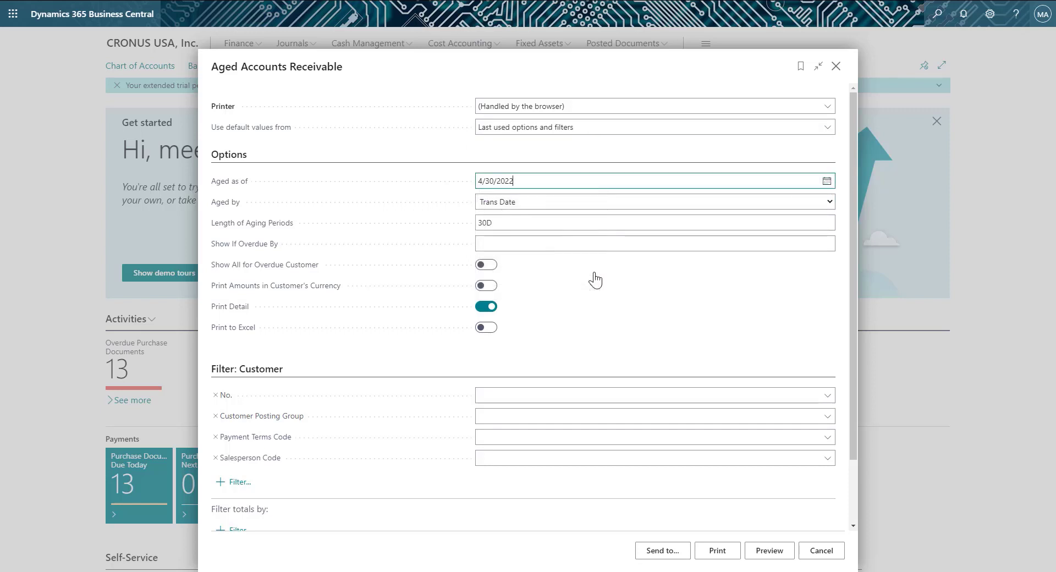
pyautogui.click(576, 203)
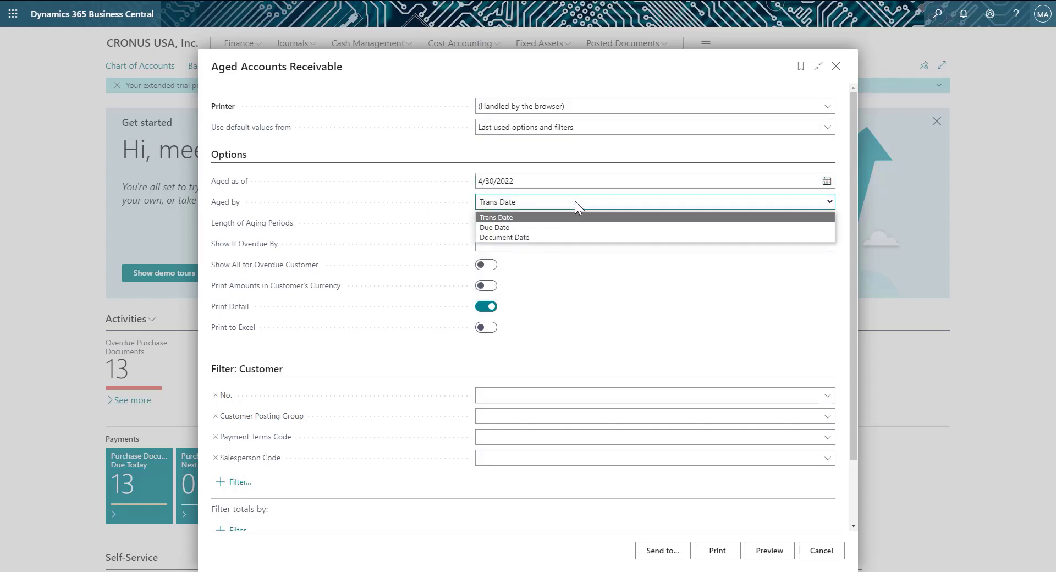
pyautogui.click(523, 228)
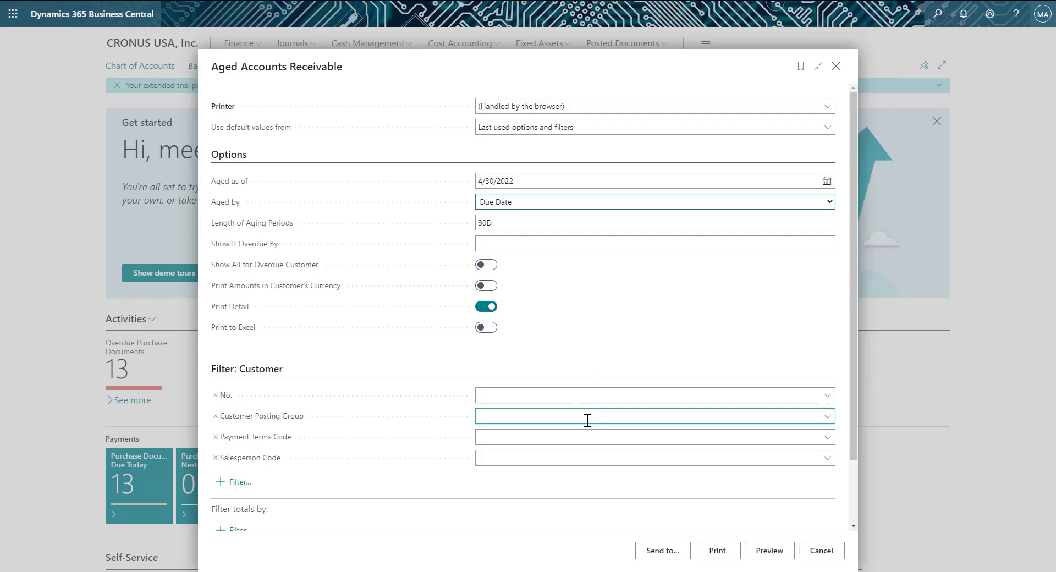
pyautogui.click(765, 552)
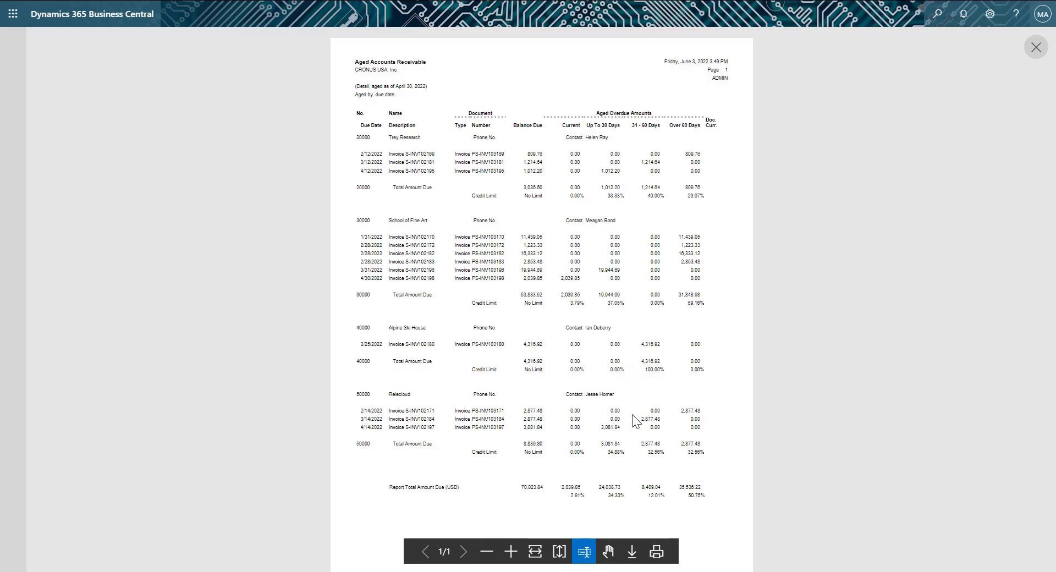
# Step: Scroll down to review the aging columns of the Aged Accounts Receivable preview
pyautogui.scroll(-1, 645, 423)
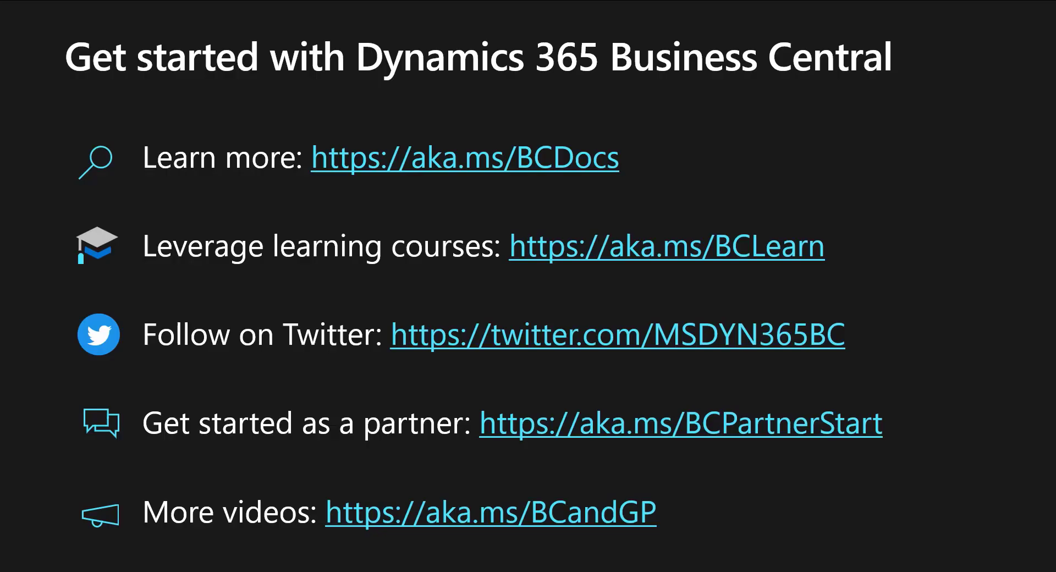